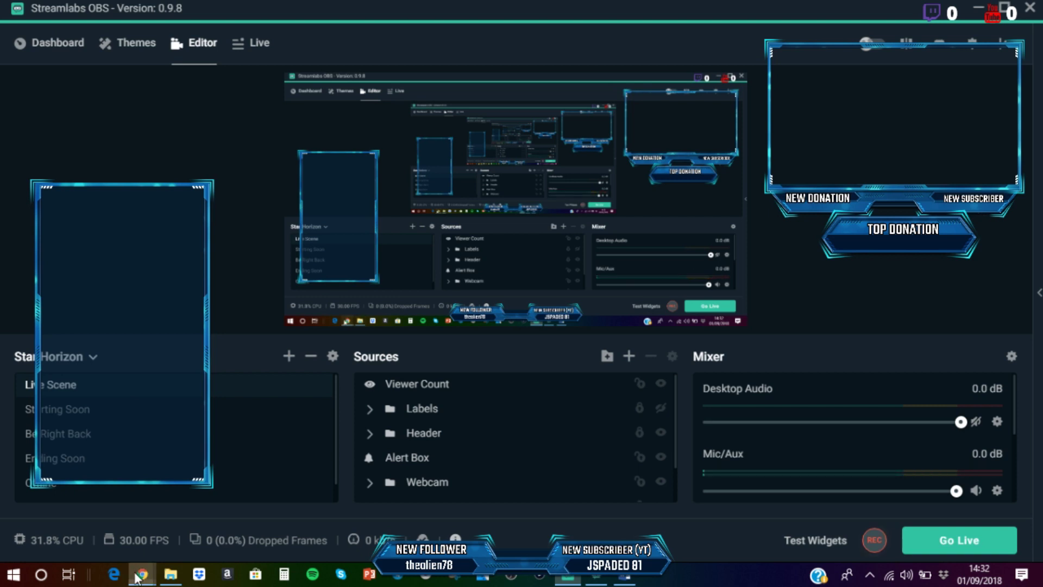
- Bring up the livecounts page in Chrome and load the KSI channel's counter
{"action": "mouse_move", "coordinate": [142, 575]}
{"action": "left_click", "coordinate": [246, 499]}
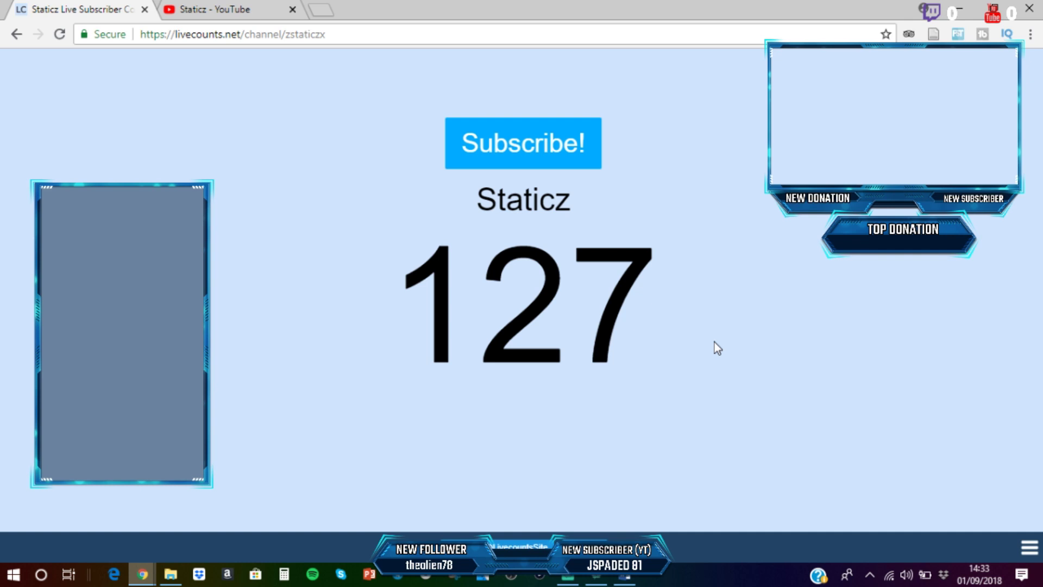
{"action": "left_click_drag", "start_coordinate": [285, 34], "coordinate": [423, 31]}
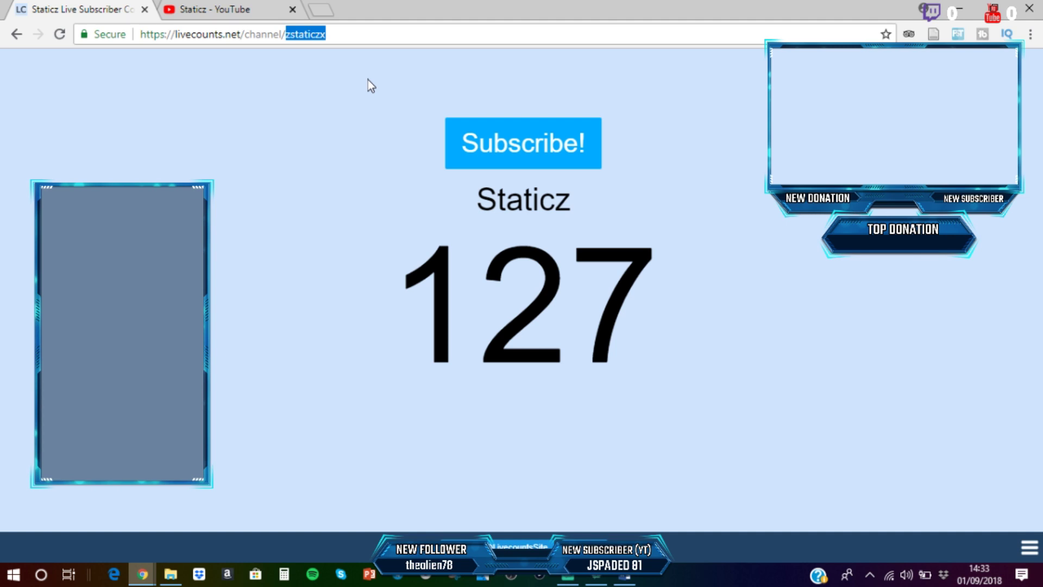
{"action": "type", "text": "ksi"}
{"action": "key", "text": "Return"}
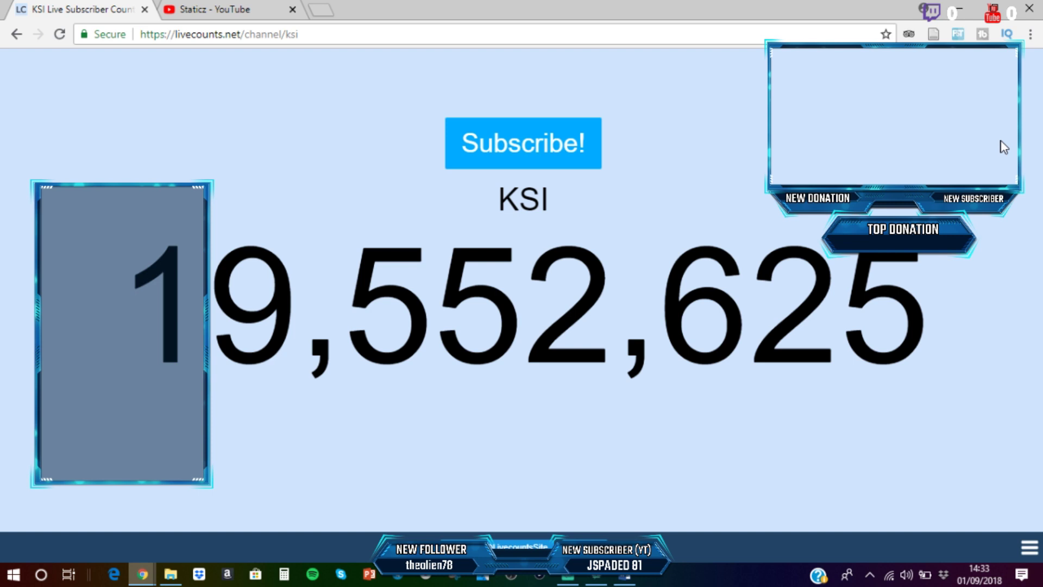
- Swap ksi for zstaticzx in the address, reload the Staticz counter, and select its full URL
{"action": "left_click", "coordinate": [295, 34]}
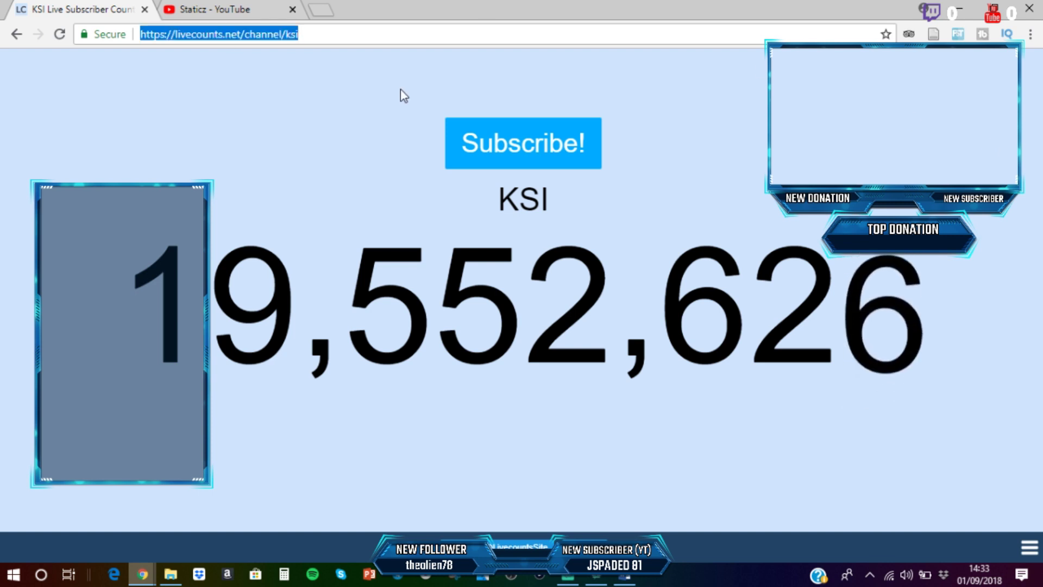
{"action": "left_click", "coordinate": [330, 37]}
{"action": "key", "text": "ctrl+shift+Left"}
{"action": "key", "text": "BackSpace"}
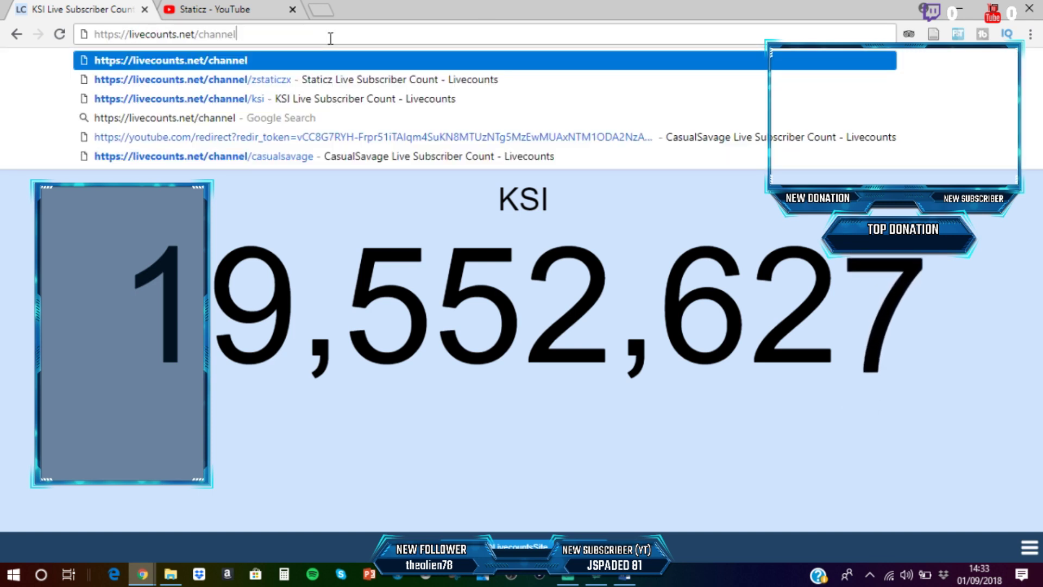
{"action": "type", "text": "/zstat"}
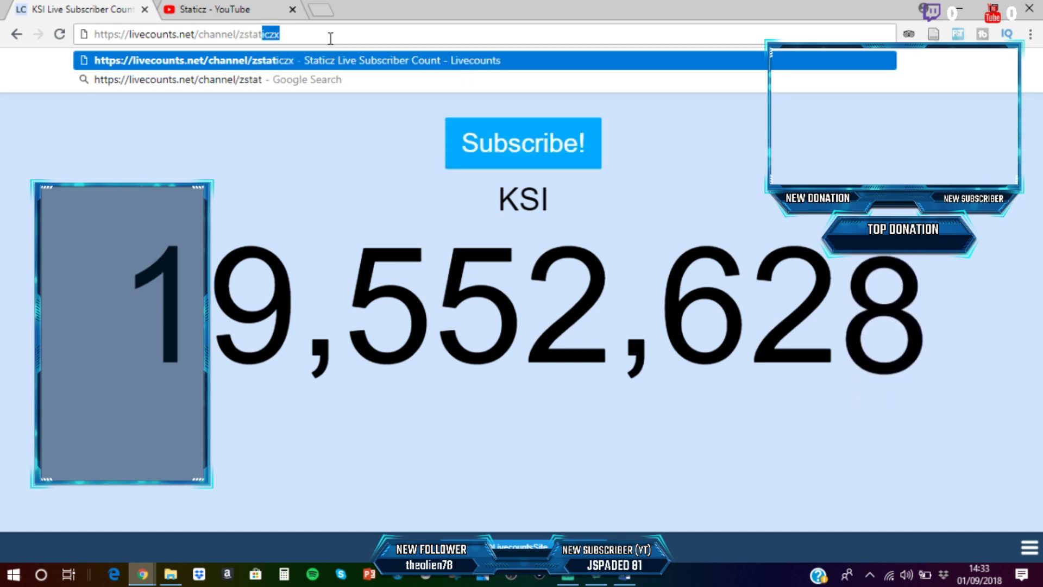
{"action": "key", "text": "Return"}
{"action": "left_click_drag", "start_coordinate": [332, 34], "coordinate": [139, 47]}
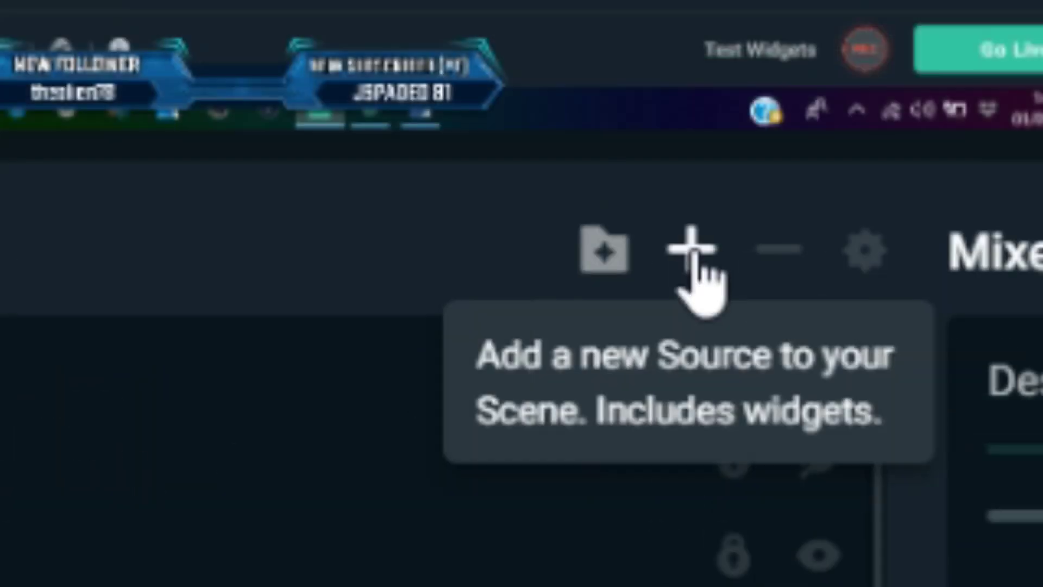
- Create a new Browser Source titled 'Subscriber count' in the Live Scene
{"action": "left_click", "coordinate": [693, 256]}
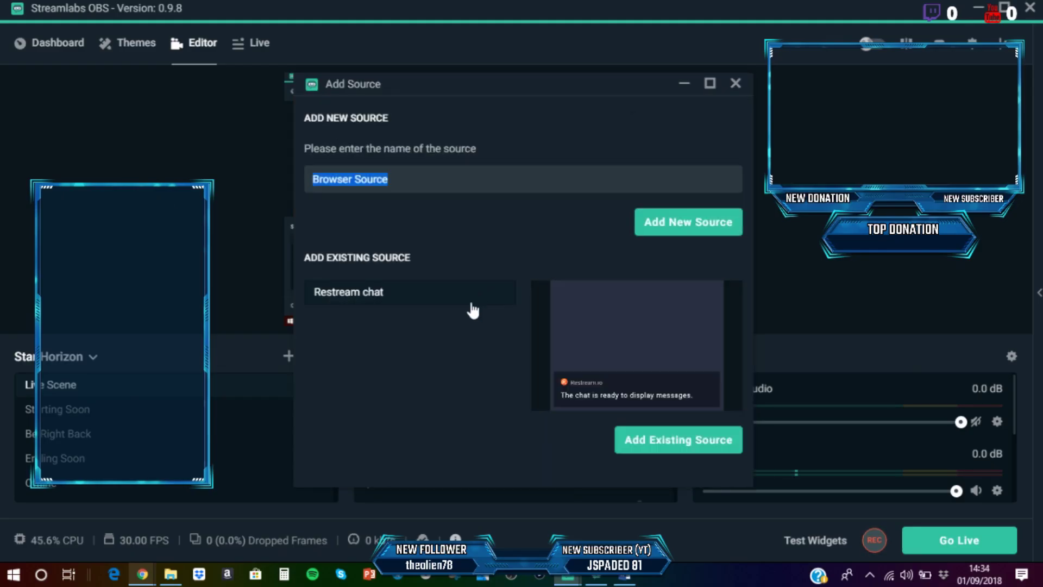
{"action": "type", "text": "Subs"}
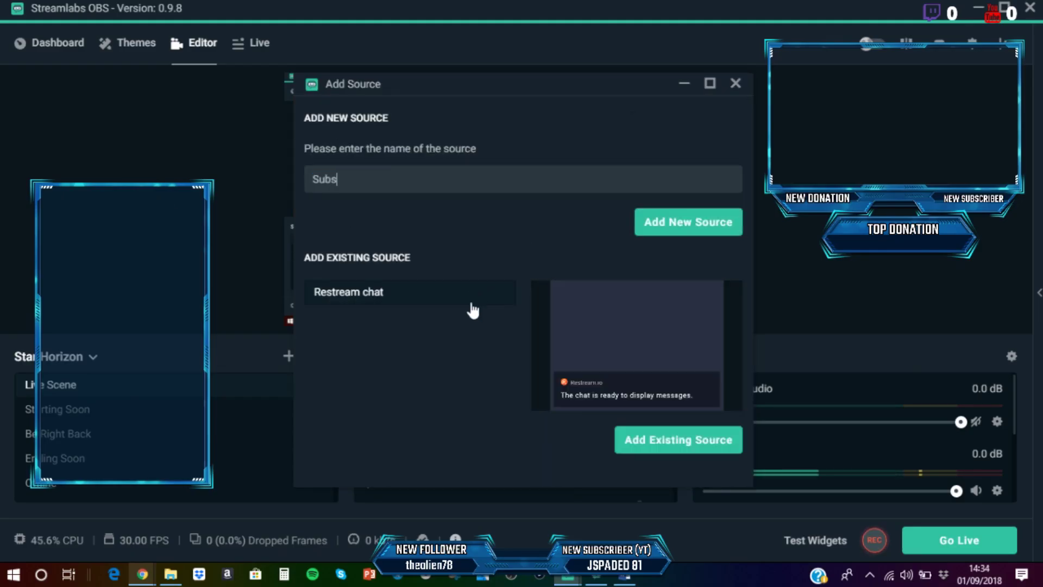
{"action": "type", "text": "criber count"}
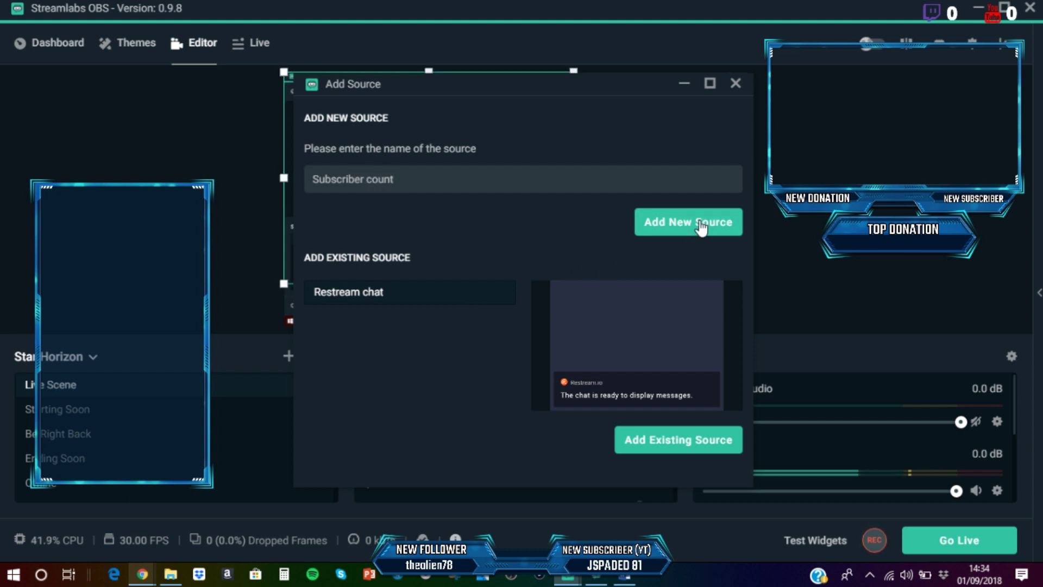
{"action": "left_click", "coordinate": [701, 224]}
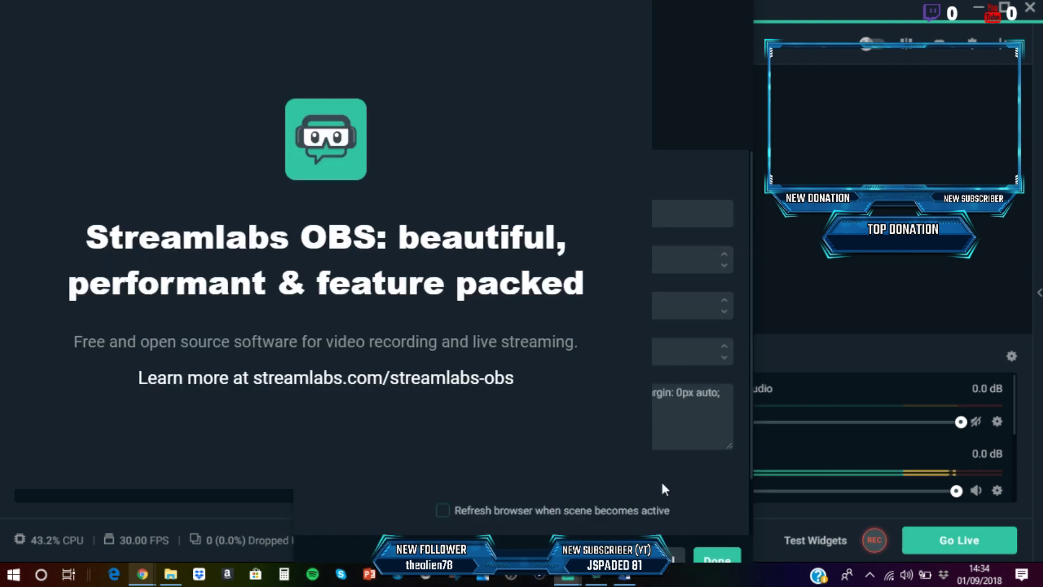
- Apply the Staticz livecounts URL to the source, then start adding a filter to it
{"action": "left_click", "coordinate": [710, 560]}
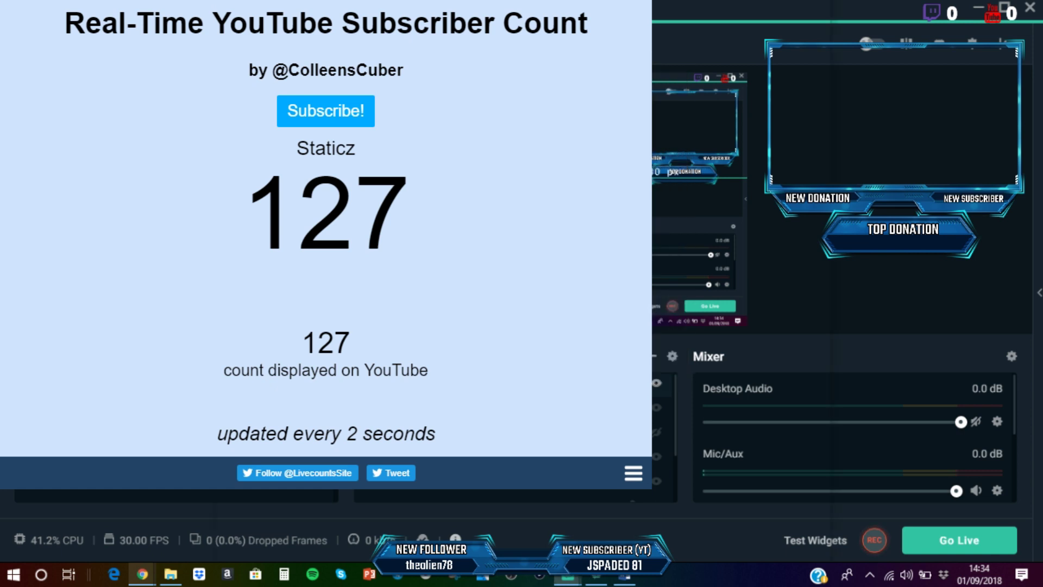
{"action": "left_click", "coordinate": [668, 282]}
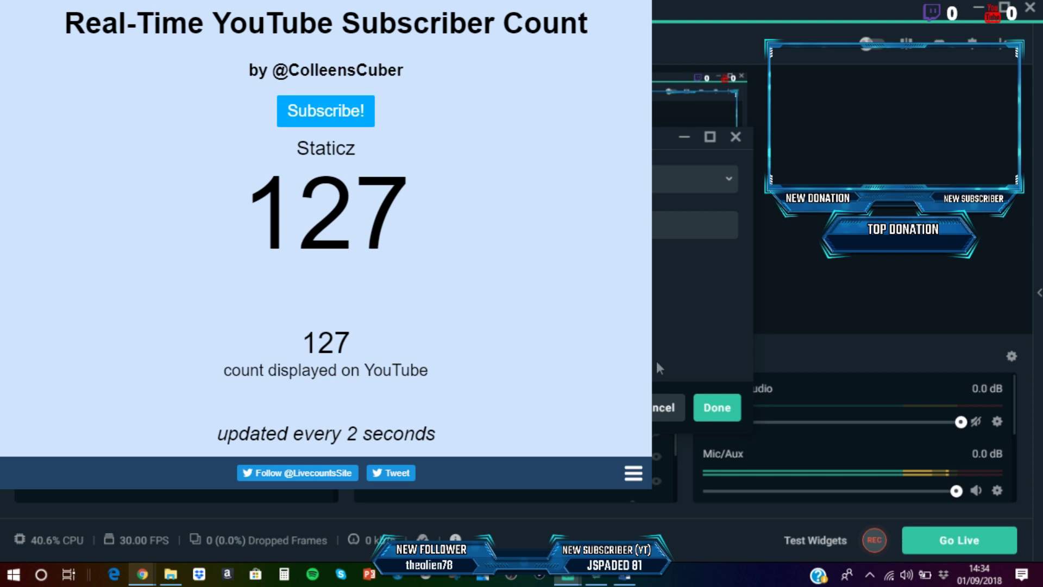
{"action": "left_click", "coordinate": [705, 412]}
- Add a Crop/Pad filter and set crop Top 210, Right 300, Bottom 280
{"action": "left_click", "coordinate": [704, 408]}
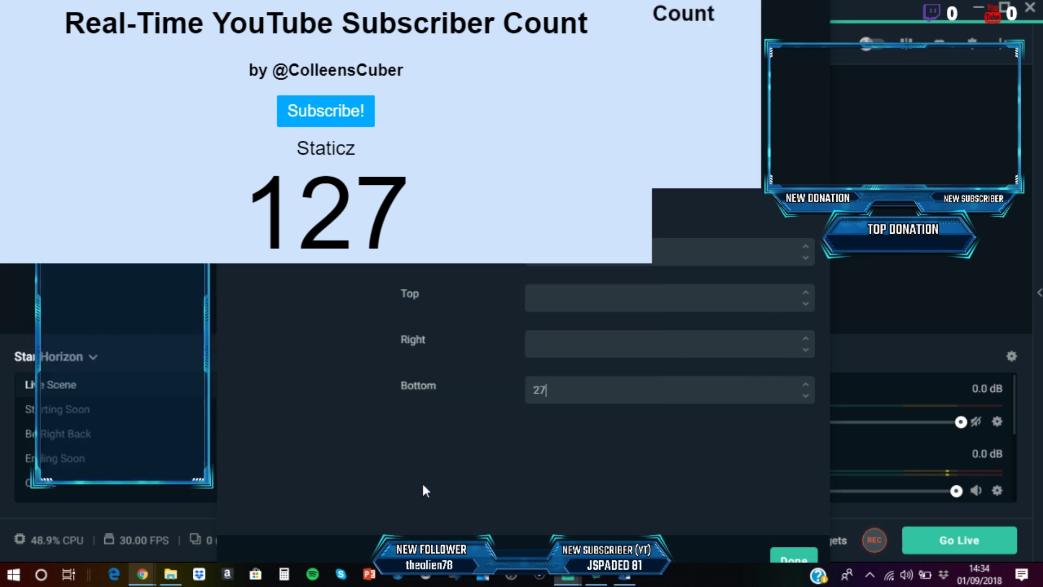
{"action": "type", "text": "7"}
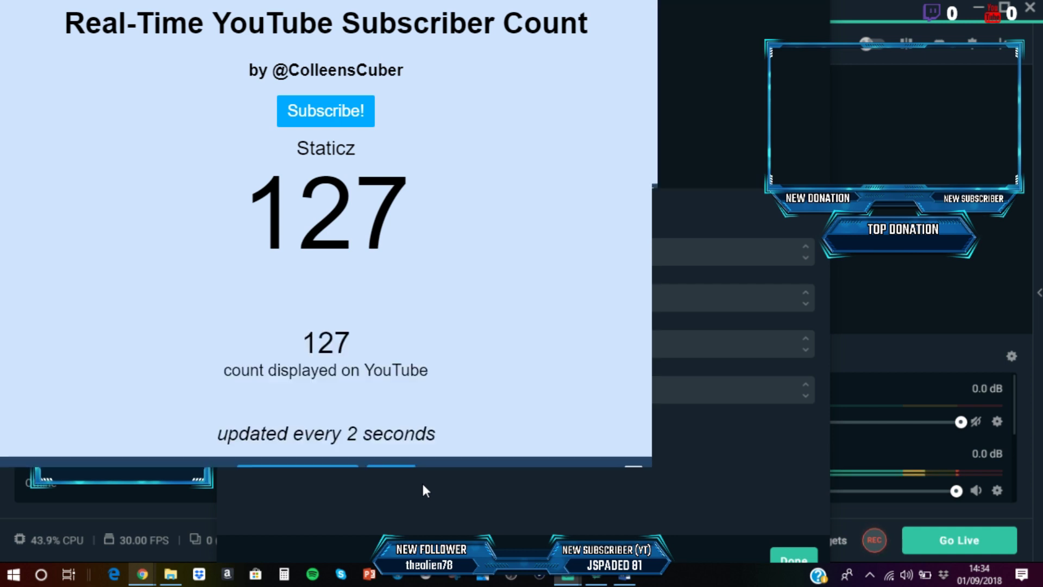
{"action": "type", "text": "0"}
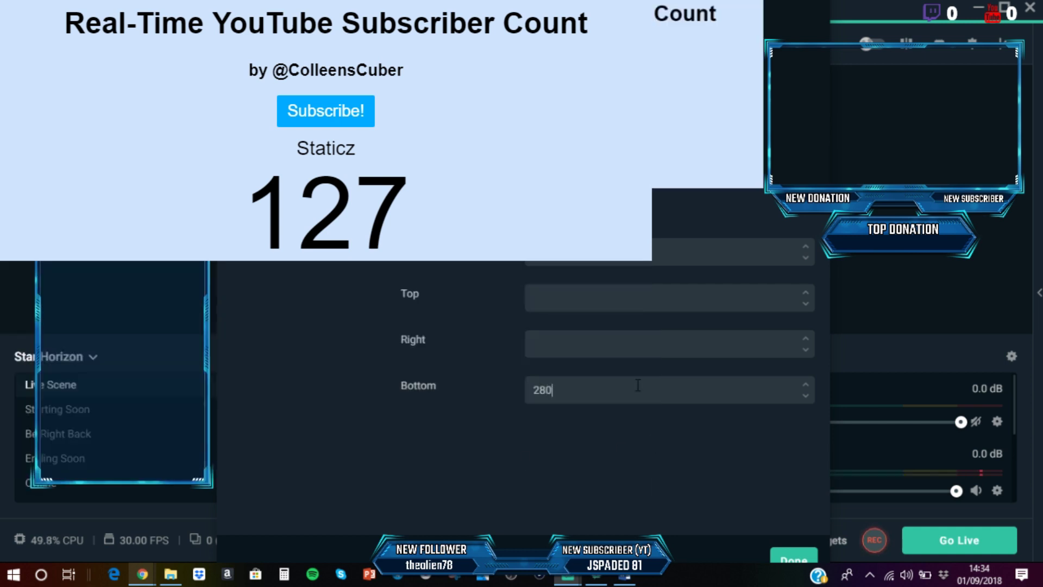
{"action": "left_click", "coordinate": [570, 343]}
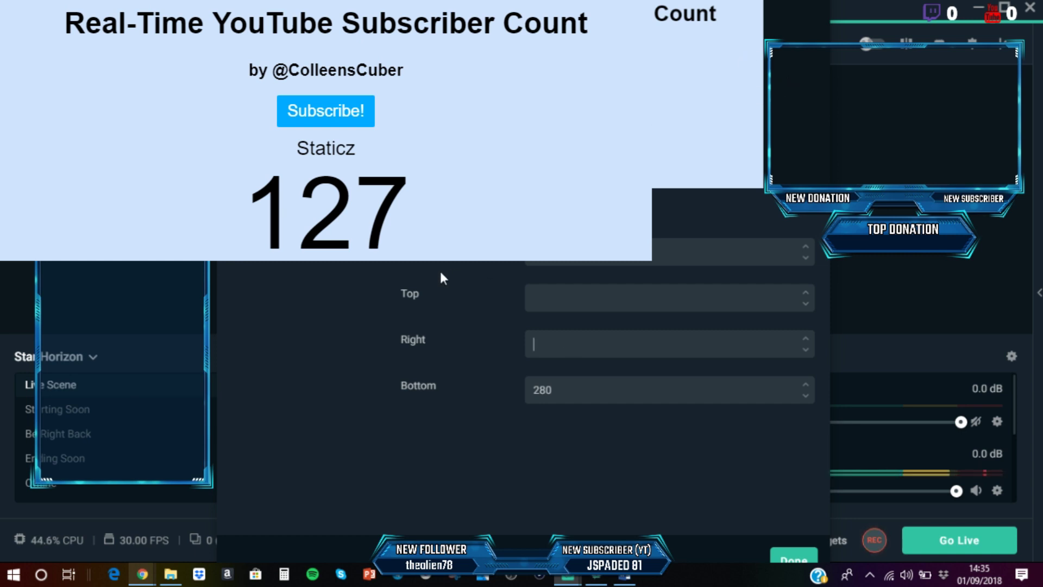
{"action": "type", "text": "150"}
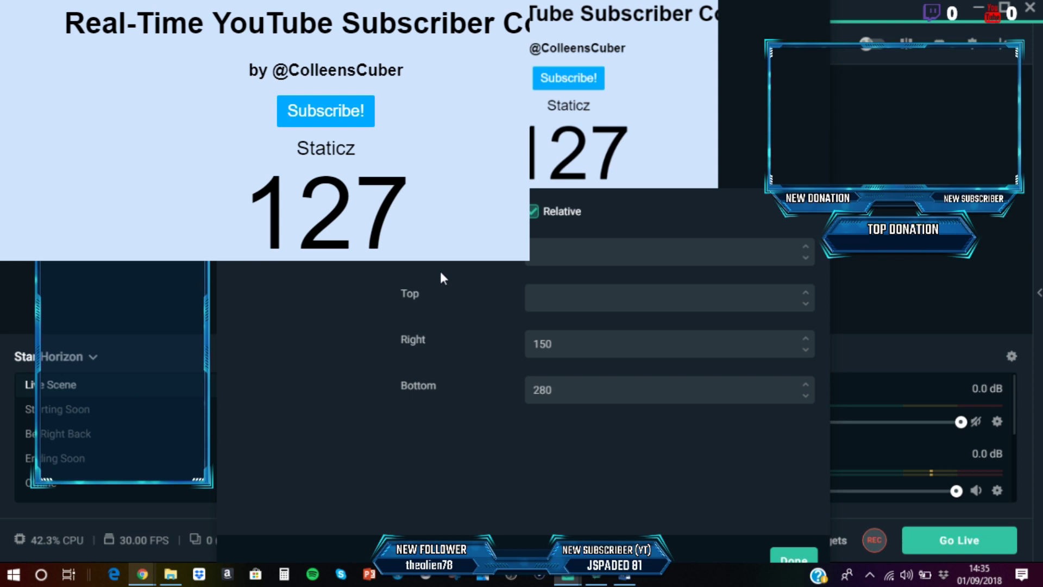
{"action": "key", "text": "ctrl+a"}
{"action": "type", "text": "0"}
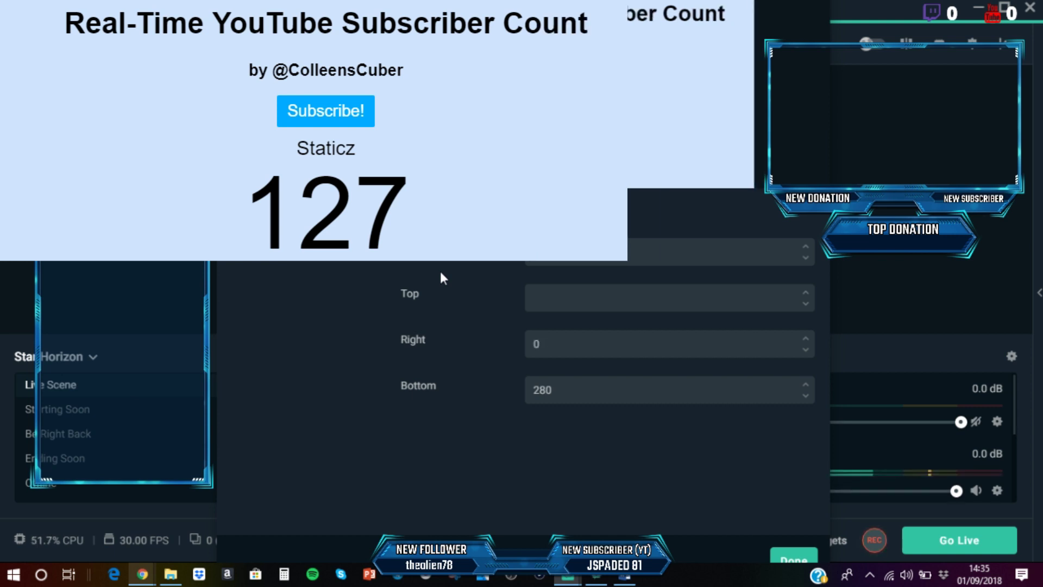
{"action": "type", "text": "300"}
{"action": "left_click", "coordinate": [575, 302]}
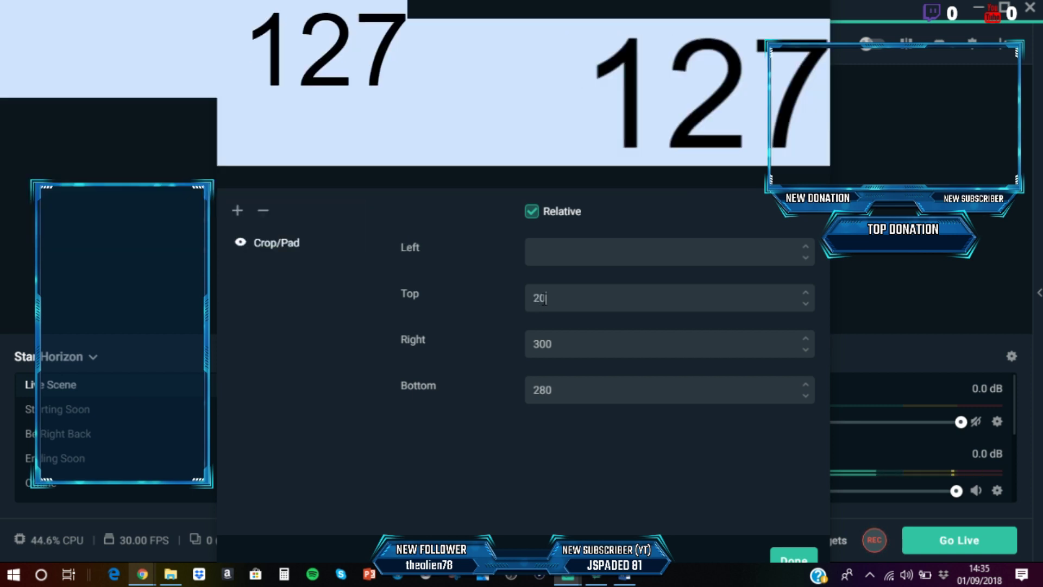
{"action": "key", "text": "BackSpace"}
{"action": "key", "text": "BackSpace"}
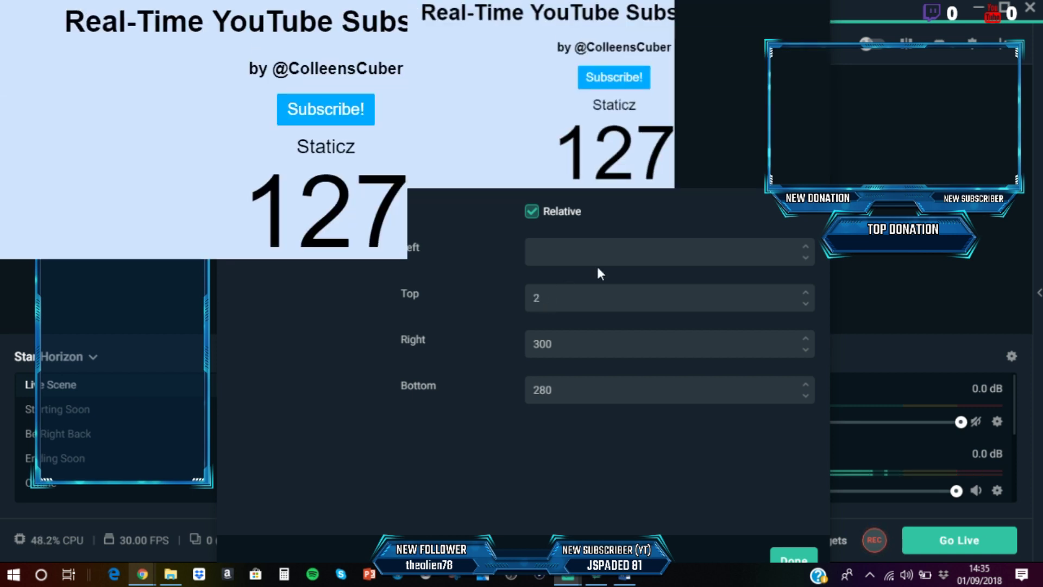
{"action": "type", "text": "15"}
{"action": "key", "text": "BackSpace"}
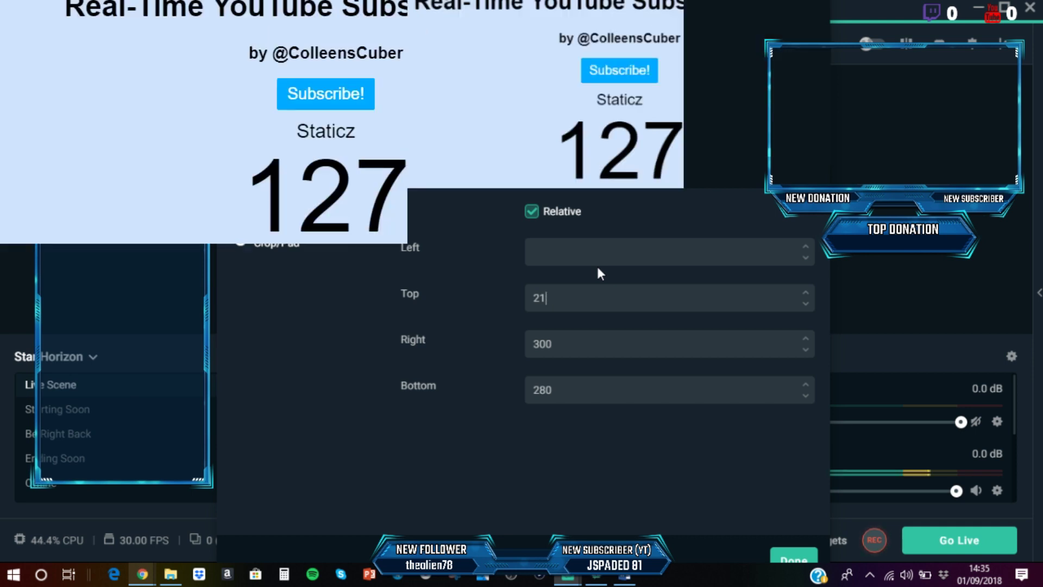
{"action": "type", "text": "0"}
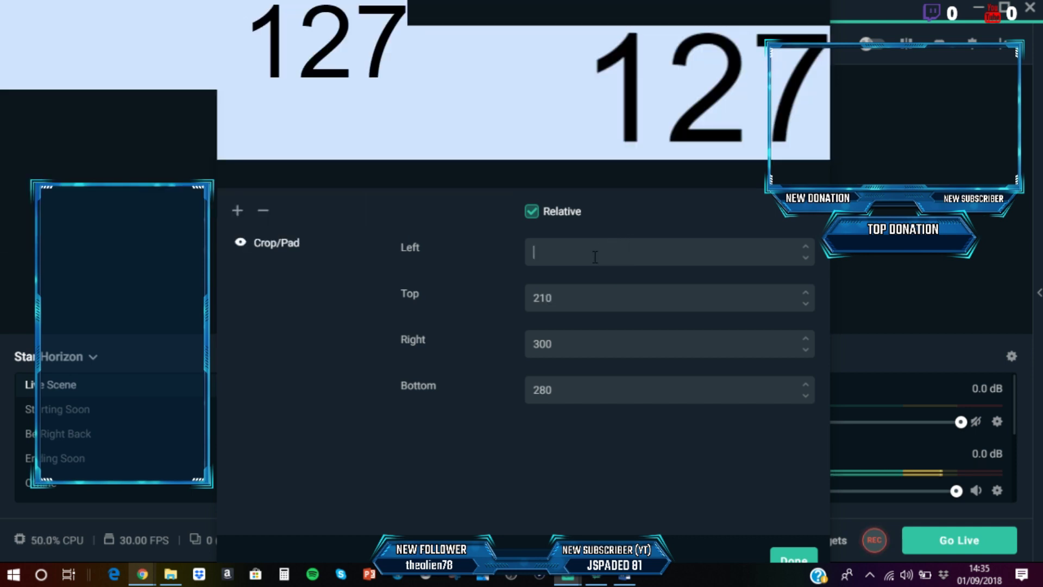
{"action": "type", "text": "300"}
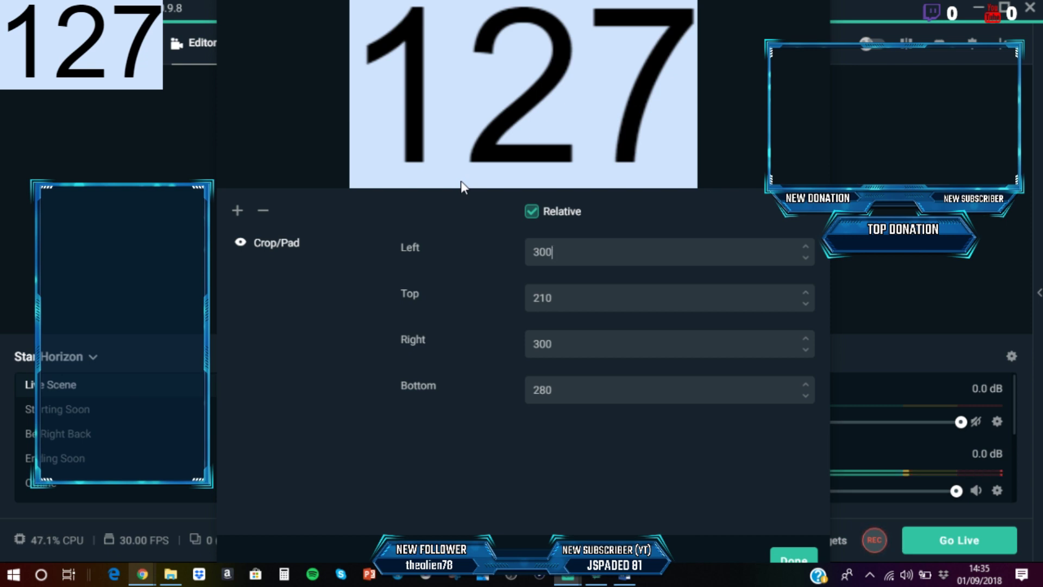
- Confirm the crop and nudge the cropped 127 counter slightly right in the preview
{"action": "left_click", "coordinate": [794, 558]}
{"action": "left_click_drag", "start_coordinate": [338, 96], "coordinate": [361, 97]}
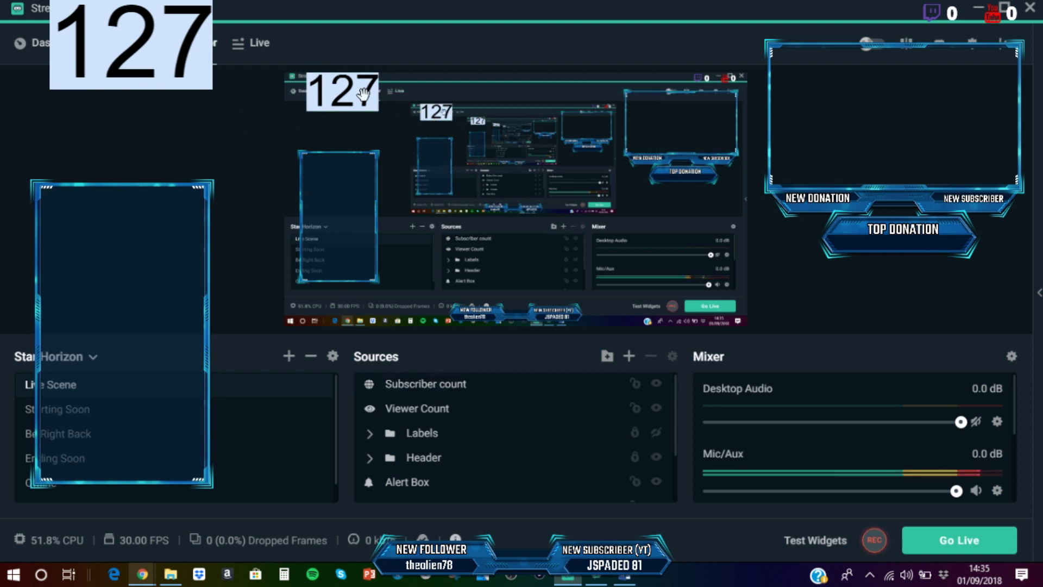
{"action": "right_click", "coordinate": [518, 385]}
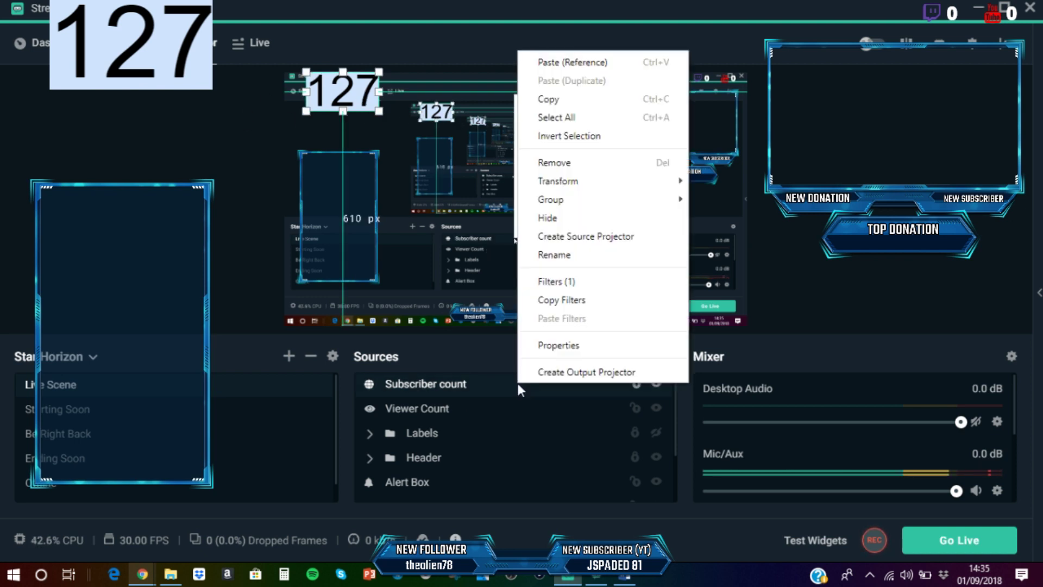
- Add a Color Key filter to the Subscriber count source alongside Crop/Pad
{"action": "left_click", "coordinate": [567, 283]}
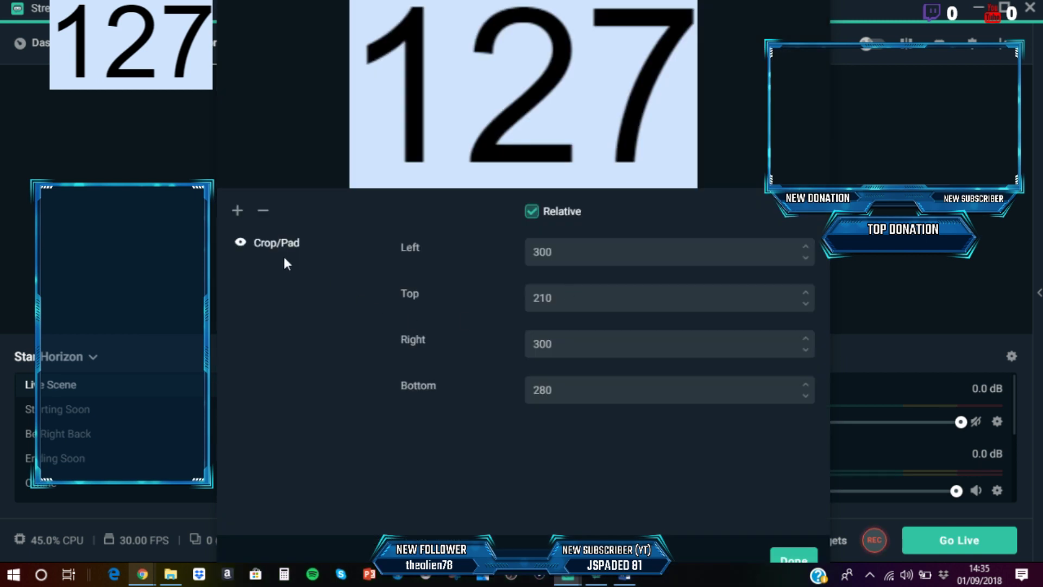
{"action": "left_click", "coordinate": [237, 211]}
{"action": "left_click", "coordinate": [538, 191]}
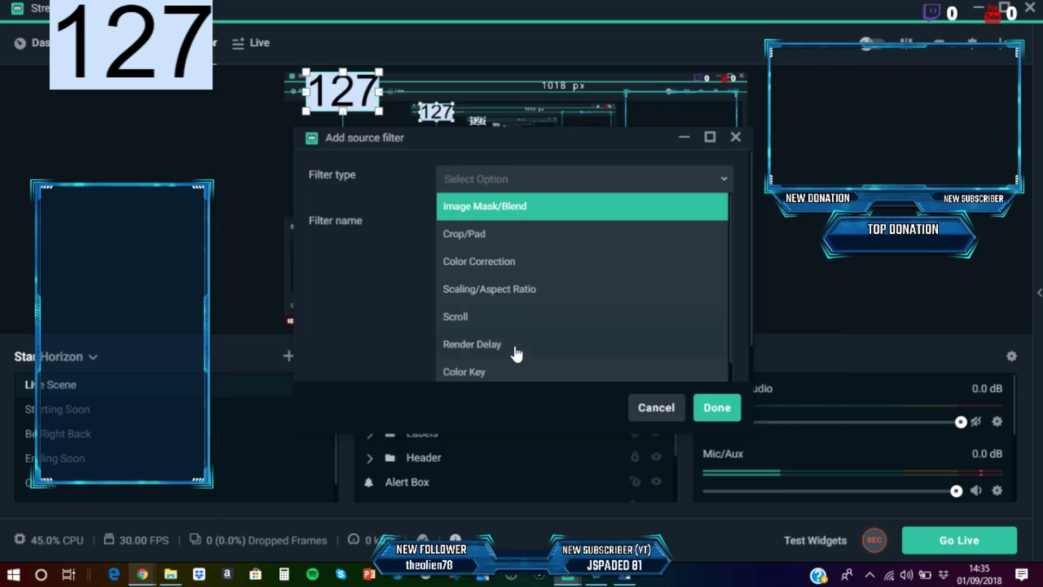
{"action": "left_click", "coordinate": [493, 373]}
{"action": "key", "text": "Return"}
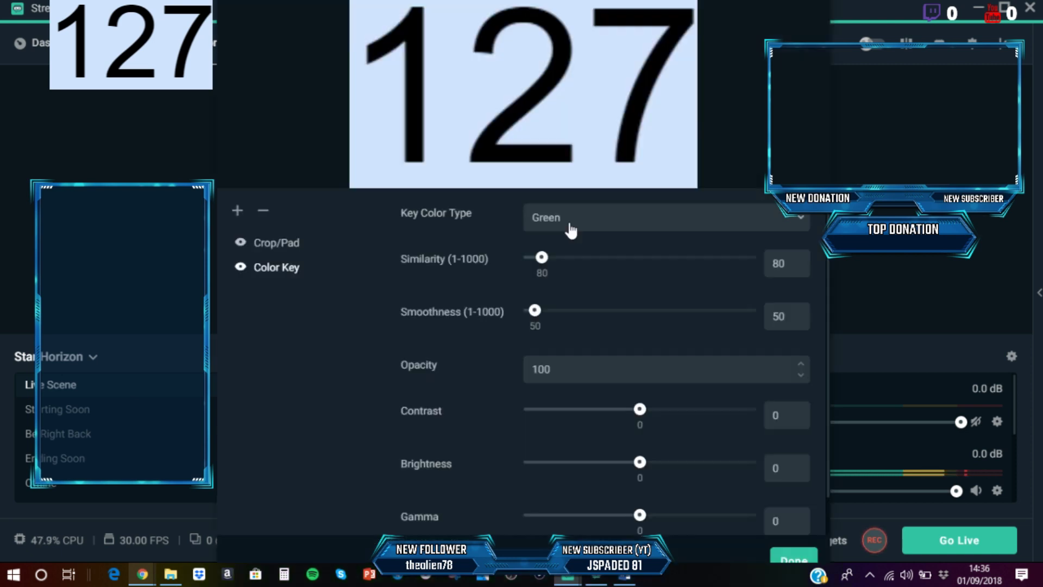
{"action": "left_click", "coordinate": [570, 230]}
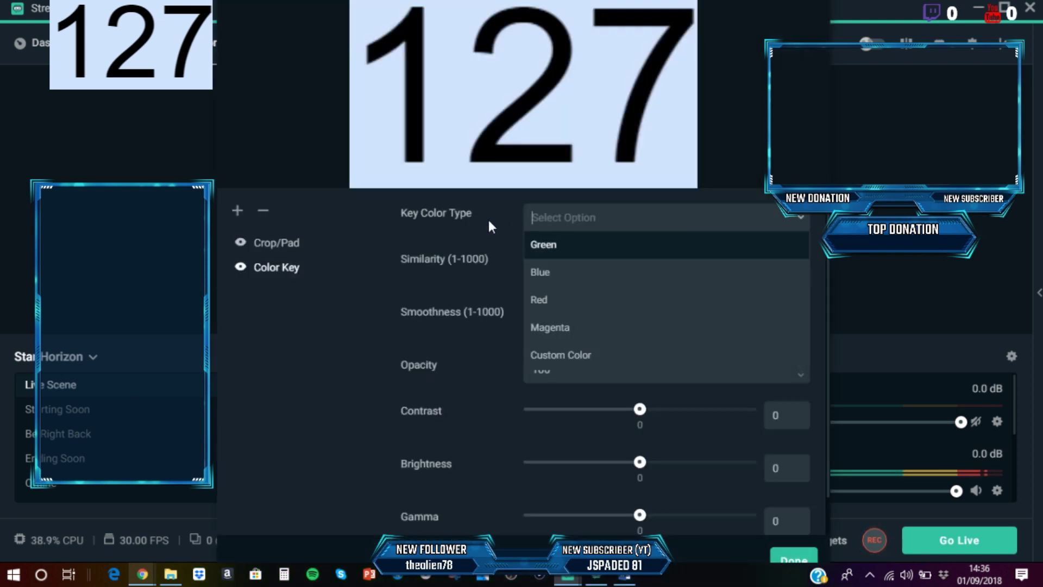
- Set Key Color Type to Custom Color with white (#00ffffff) as the key colour
{"action": "left_click", "coordinate": [601, 357]}
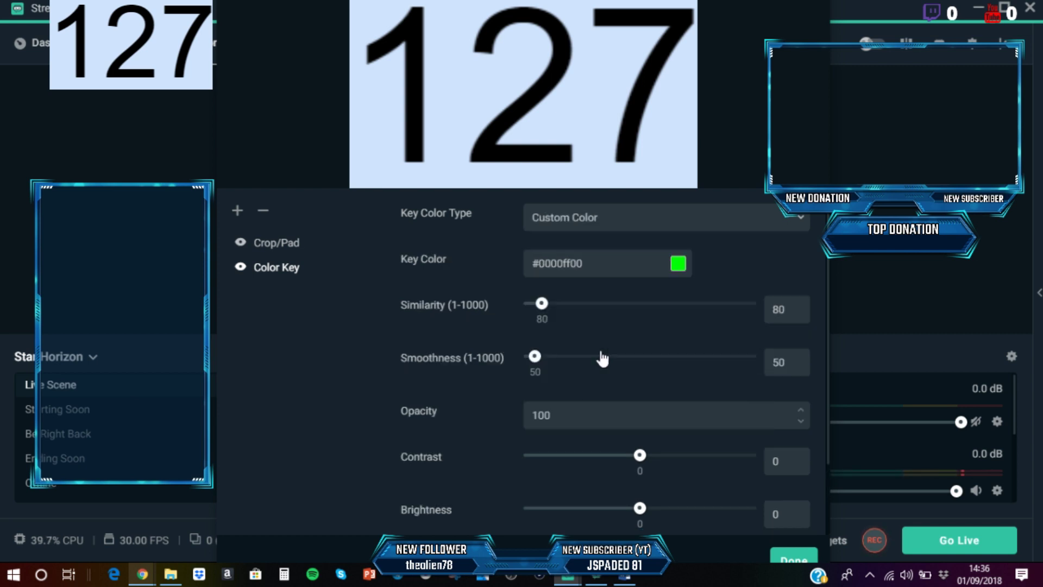
{"action": "left_click", "coordinate": [677, 264]}
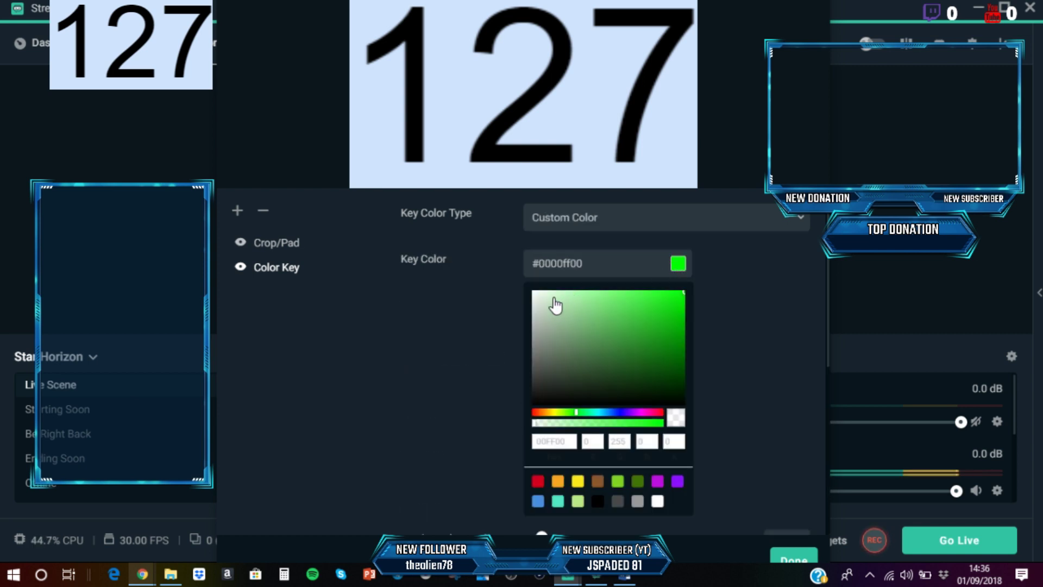
{"action": "left_click_drag", "start_coordinate": [540, 297], "coordinate": [525, 292]}
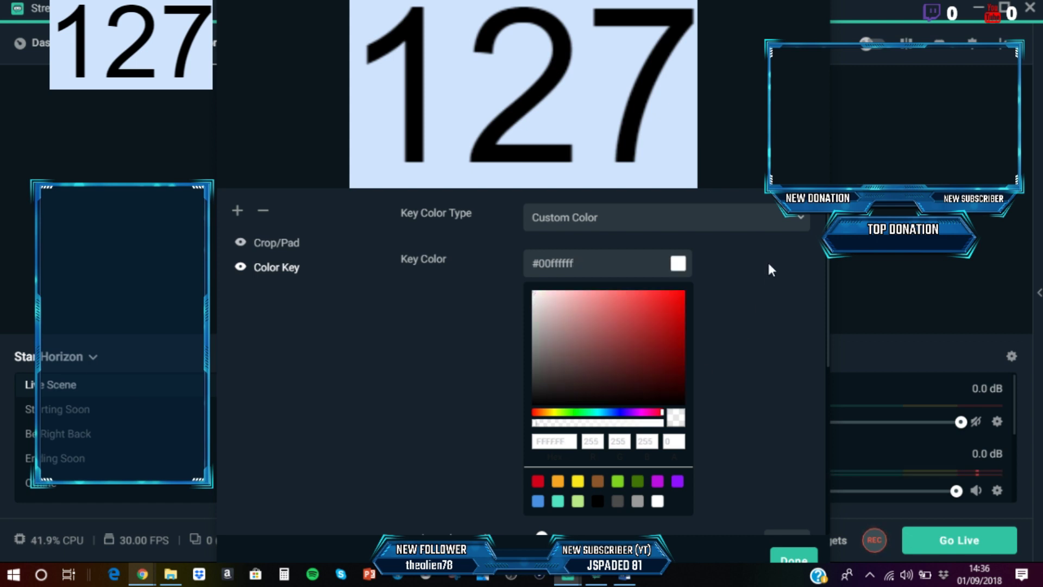
{"action": "left_click", "coordinate": [682, 270]}
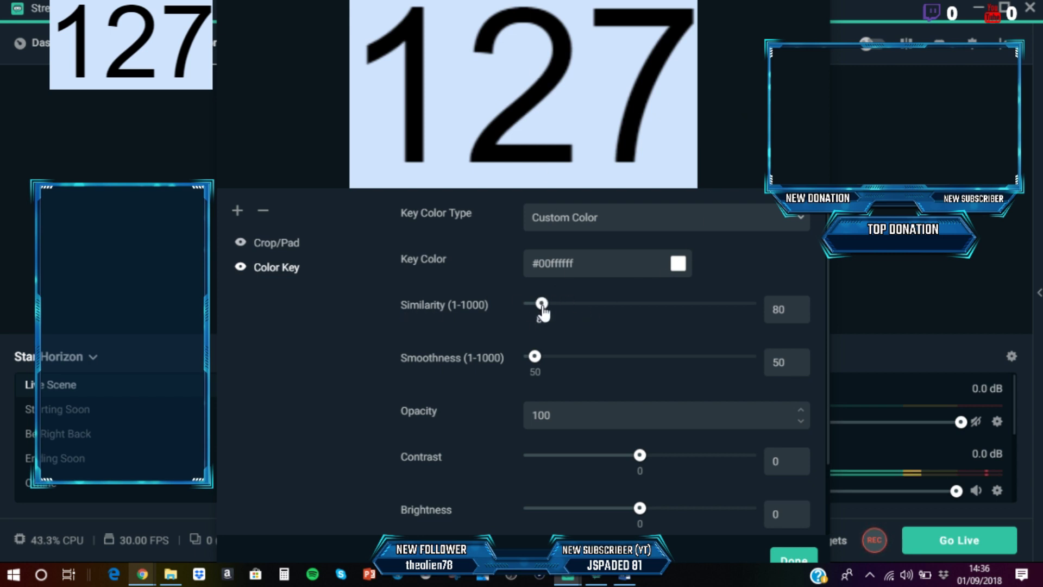
- Set Color Key Similarity to 300 and Smoothness to 190, then close the filter settings
{"action": "left_click_drag", "start_coordinate": [543, 306], "coordinate": [609, 329]}
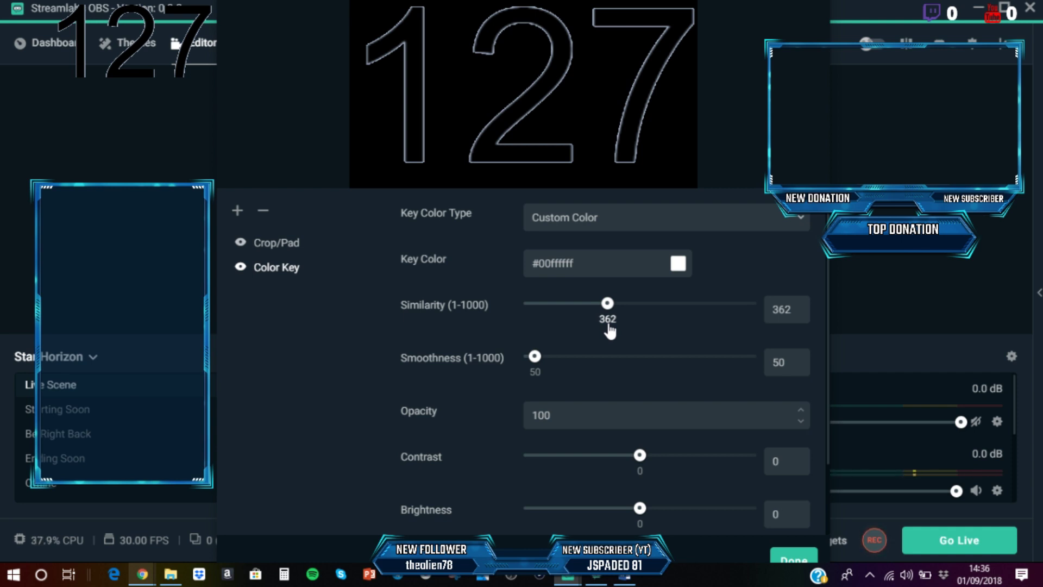
{"action": "mouse_move", "coordinate": [610, 330]}
{"action": "left_mouse_down"}
{"action": "mouse_move", "coordinate": [595, 334]}
{"action": "mouse_move", "coordinate": [865, 279]}
{"action": "mouse_move", "coordinate": [812, 298]}
{"action": "mouse_move", "coordinate": [572, 313]}
{"action": "mouse_move", "coordinate": [598, 316]}
{"action": "left_mouse_up"}
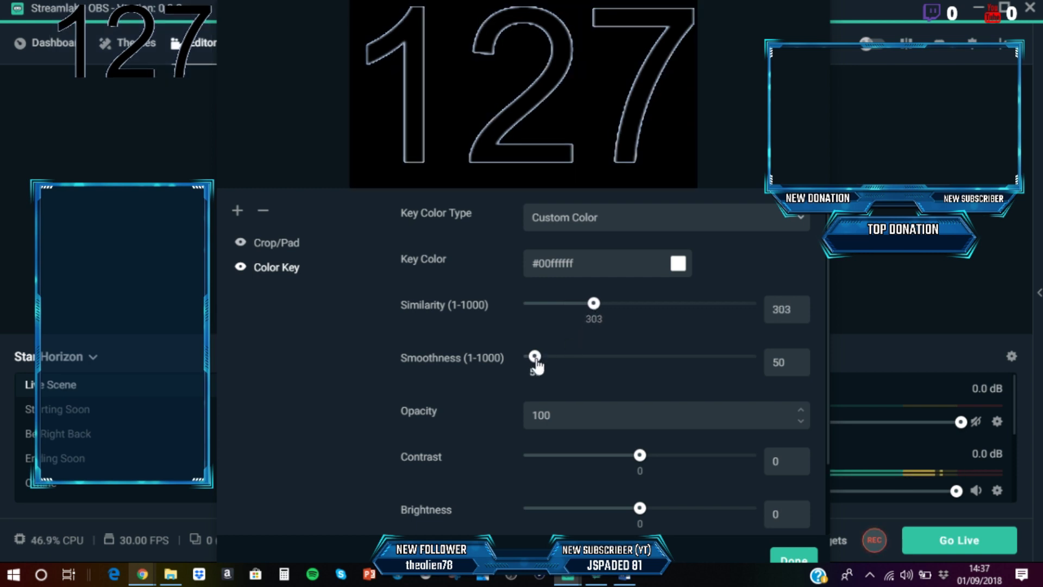
{"action": "left_click_drag", "start_coordinate": [536, 363], "coordinate": [569, 371]}
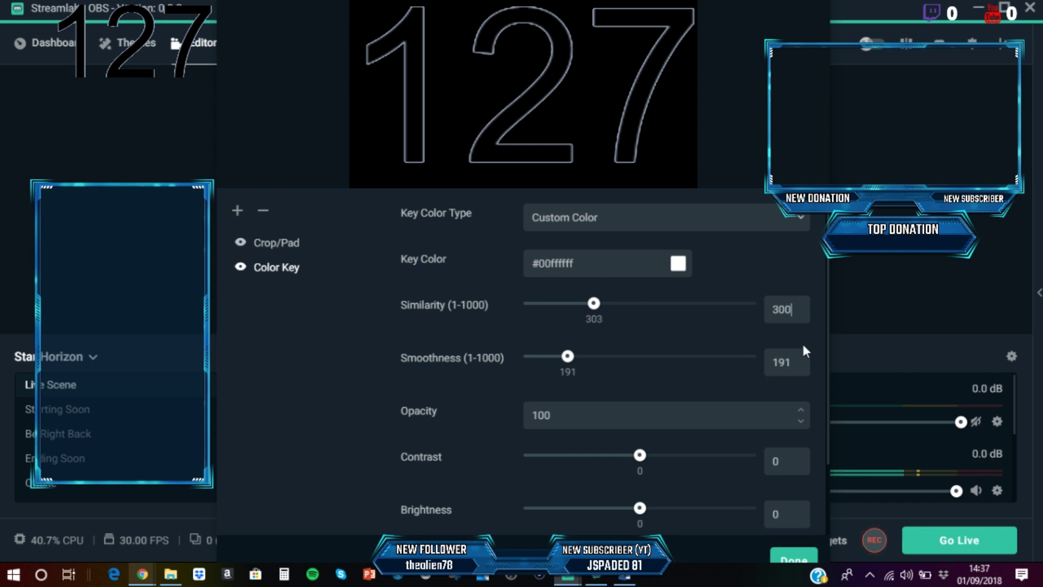
{"action": "left_click", "coordinate": [791, 361]}
{"action": "key", "text": "BackSpace"}
{"action": "type", "text": "0"}
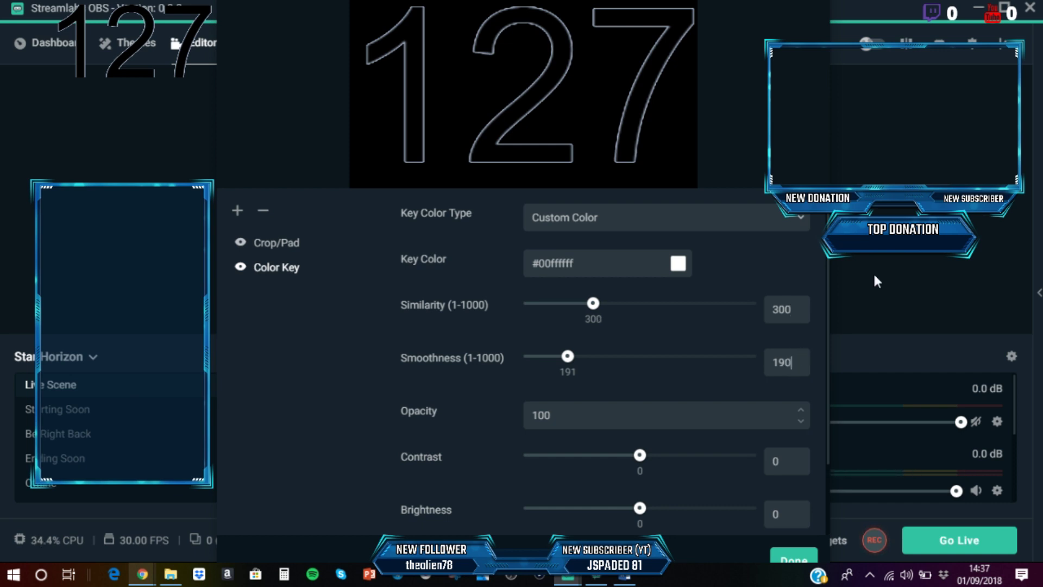
{"action": "left_click", "coordinate": [802, 559]}
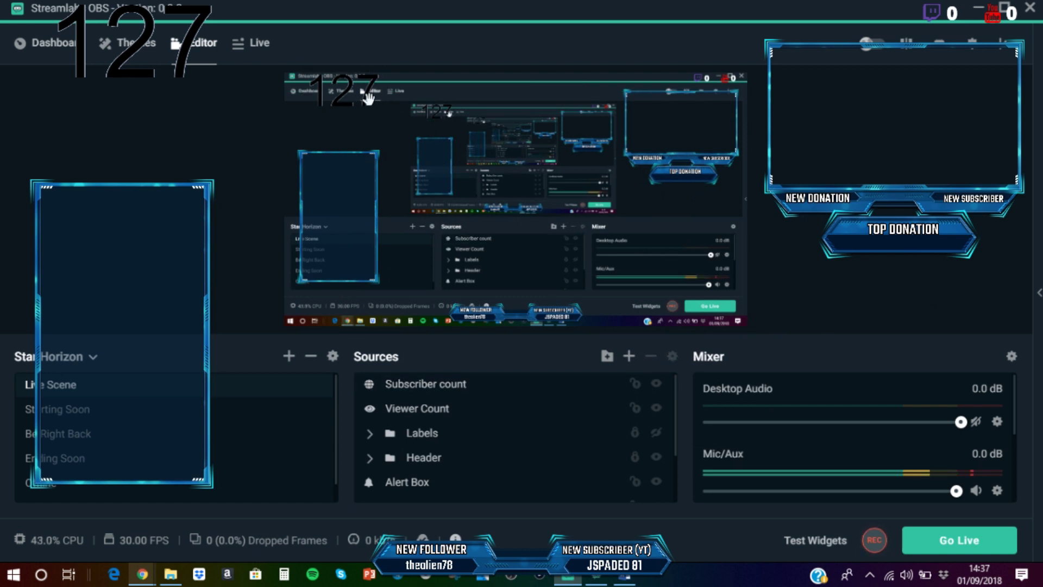
- Drag the keyed 127 counter into the top-left corner of the canvas
{"action": "left_click_drag", "start_coordinate": [371, 95], "coordinate": [337, 98]}
{"action": "left_click", "coordinate": [813, 248]}
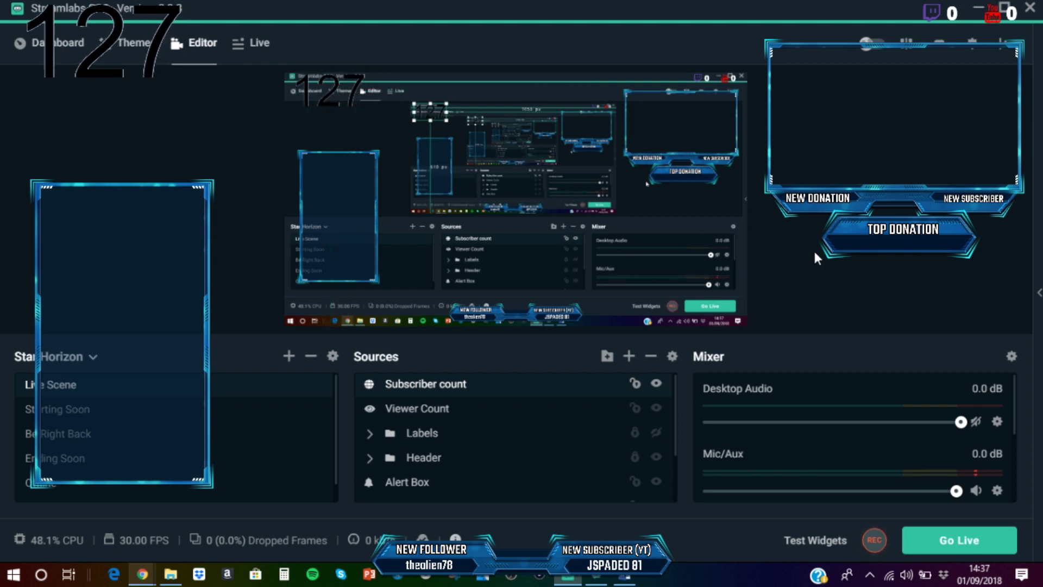
{"action": "left_click", "coordinate": [328, 93]}
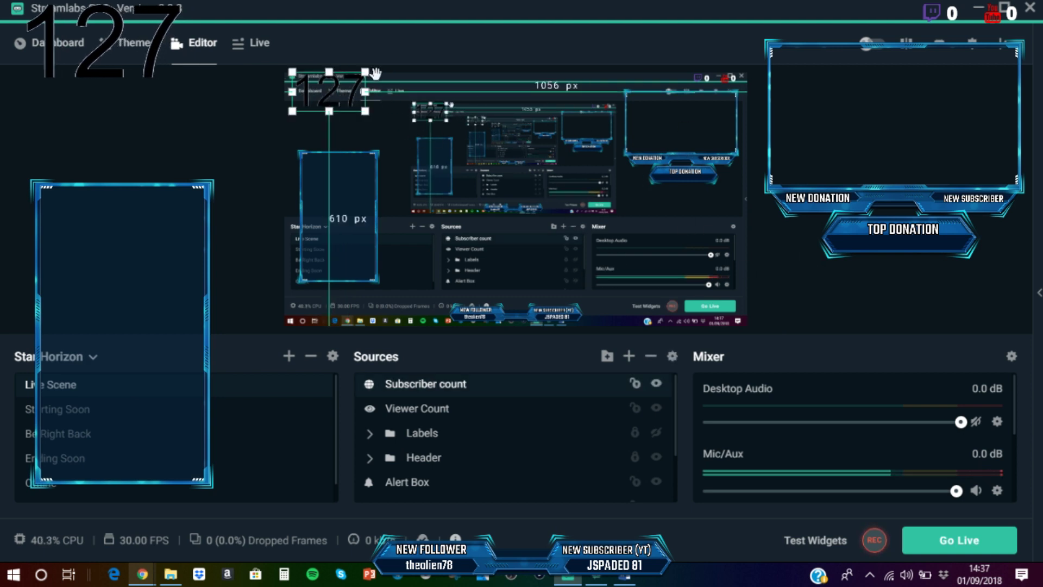
{"action": "left_click_drag", "start_coordinate": [337, 97], "coordinate": [324, 86]}
{"action": "left_click", "coordinate": [489, 103]}
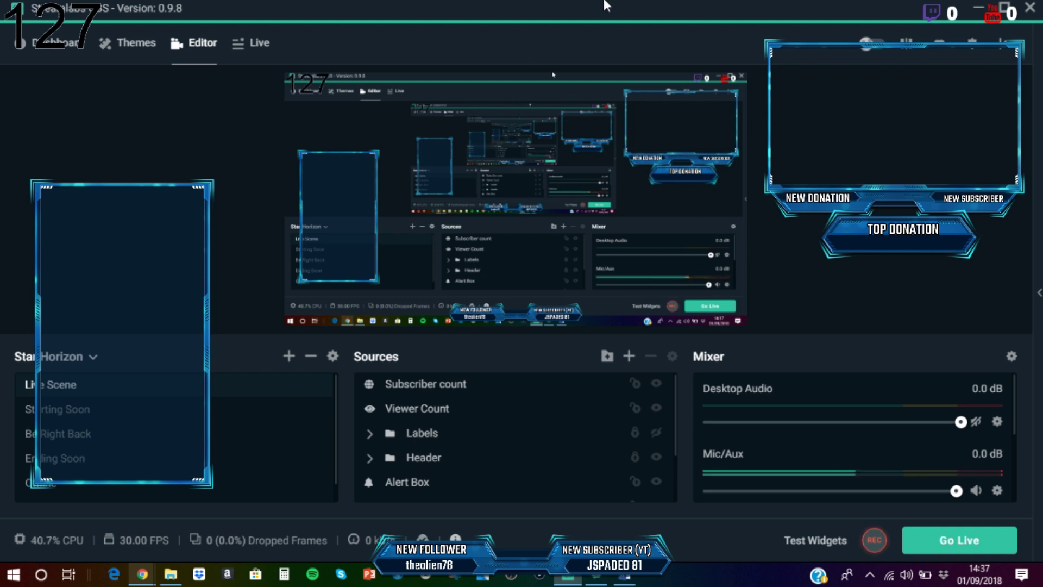
- Snap the Staticz YouTube channel tab to the left half, with Streamlabs OBS on the right
{"action": "key", "text": "alt+Tab"}
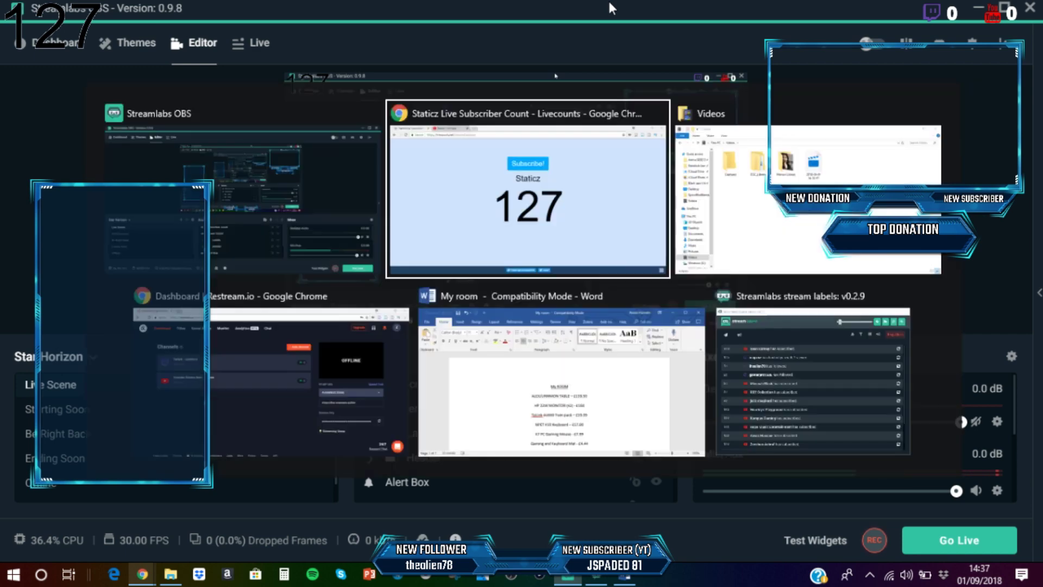
{"action": "left_click", "coordinate": [220, 6]}
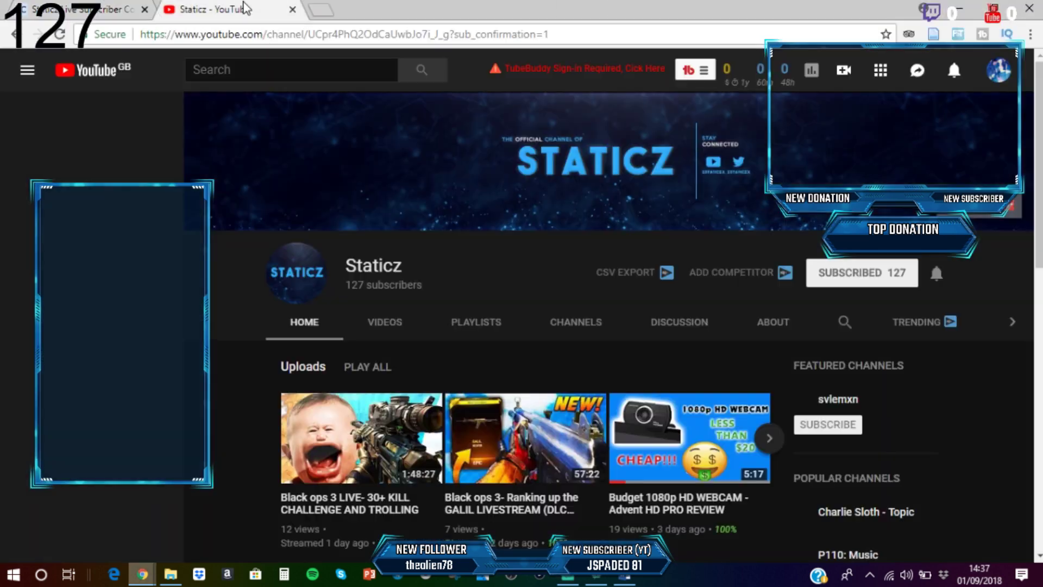
{"action": "left_click", "coordinate": [2, 102]}
{"action": "key", "text": "super+Left"}
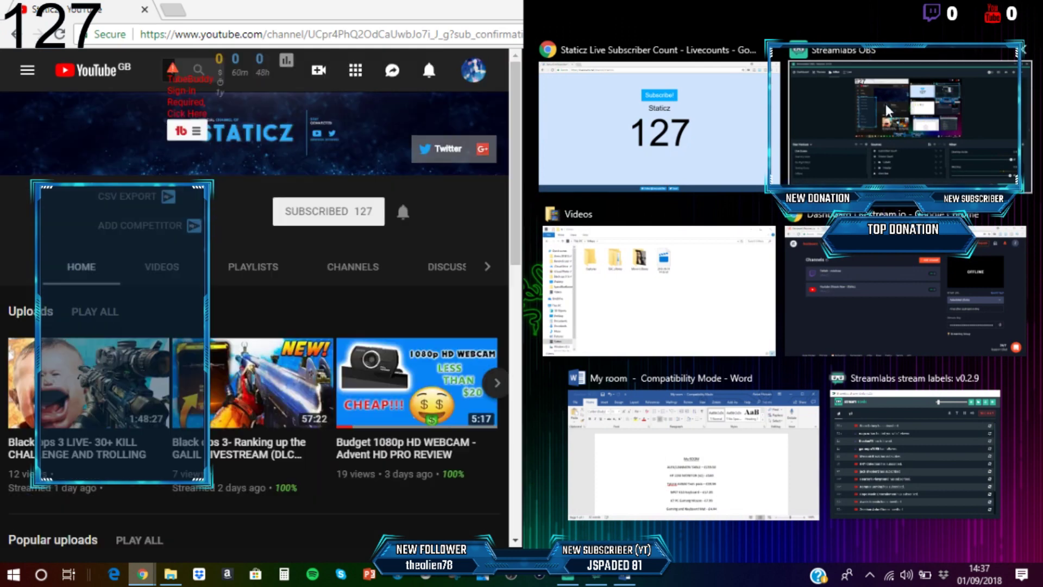
{"action": "left_click", "coordinate": [887, 110]}
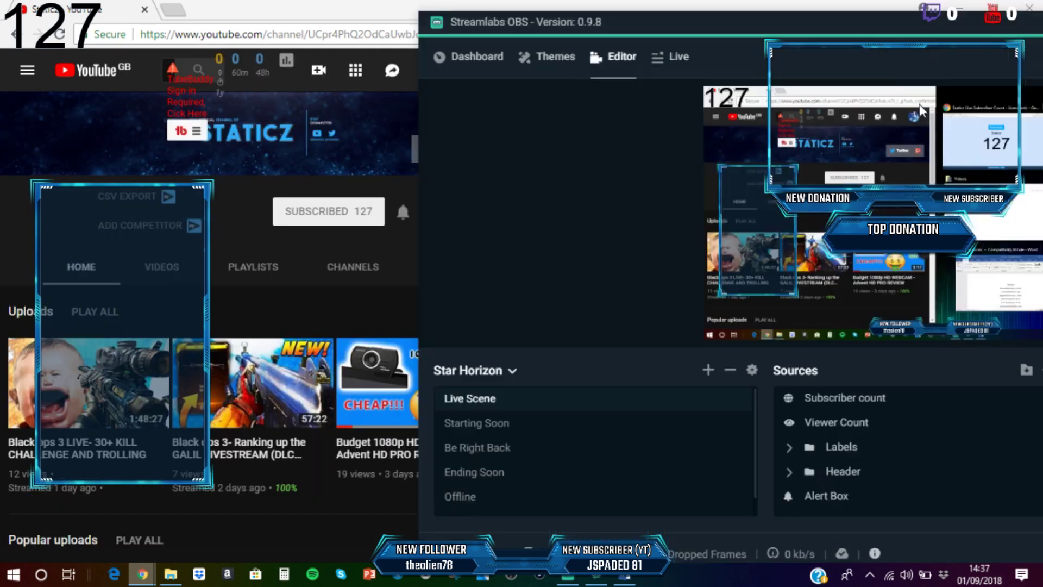
{"action": "left_click_drag", "start_coordinate": [423, 119], "coordinate": [435, 119]}
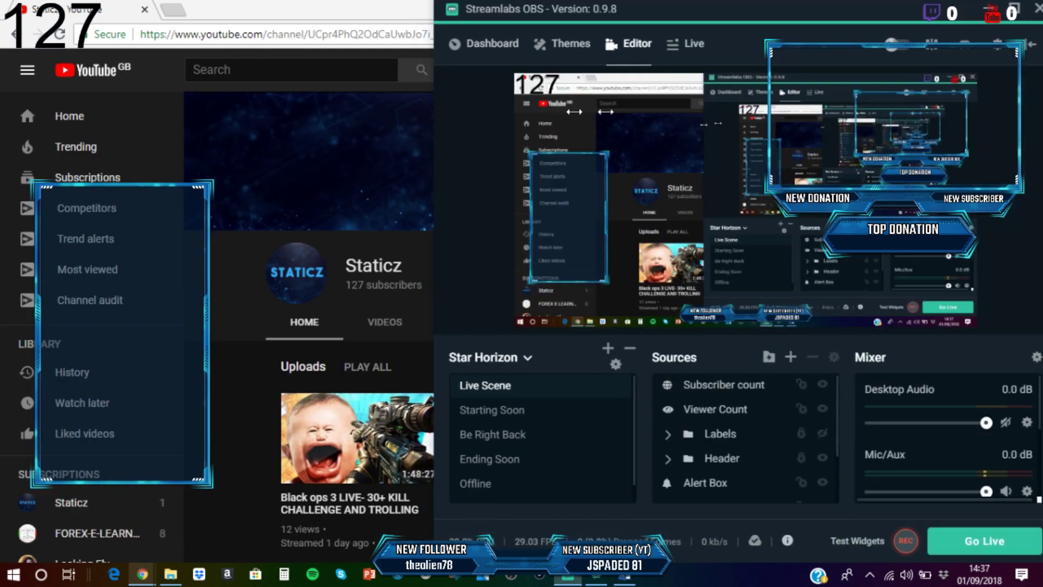
{"action": "key", "text": "super+Up"}
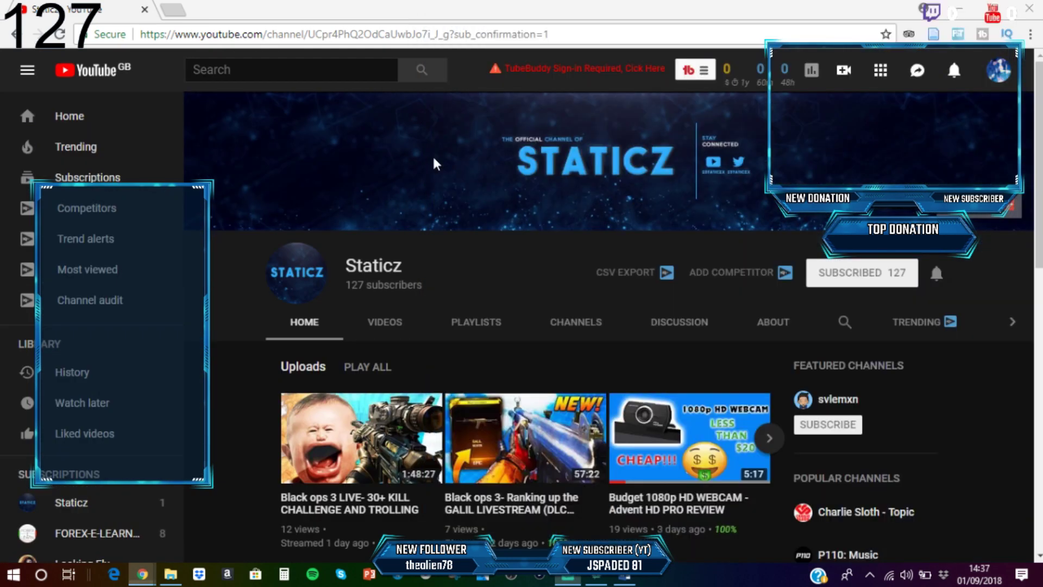
{"action": "key", "text": "super+Left"}
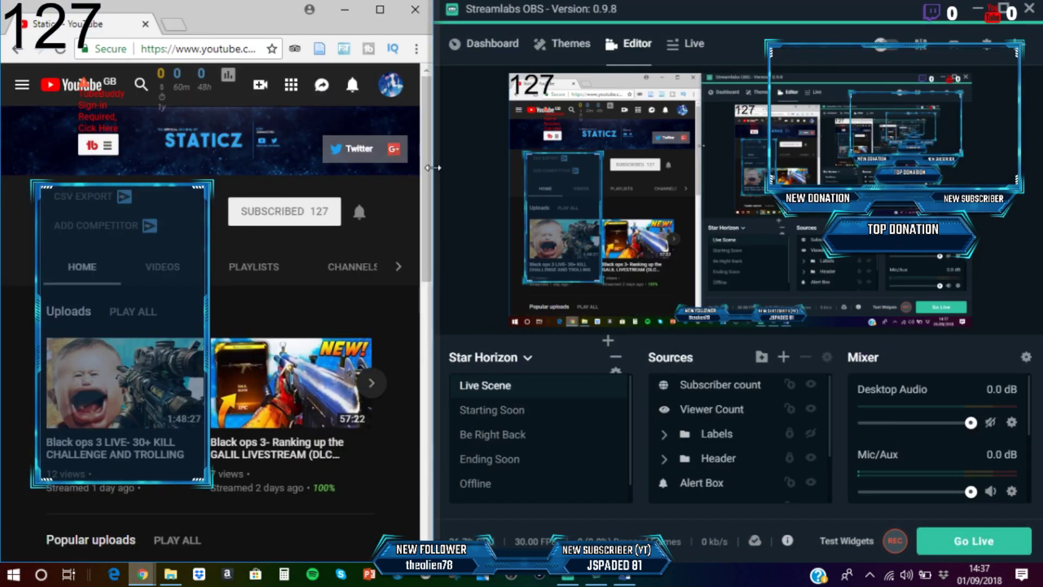
- Unsubscribe from the Staticz channel and resubscribe, checking the overlay count drops from 127 to 126
{"action": "left_click_drag", "start_coordinate": [433, 184], "coordinate": [425, 199]}
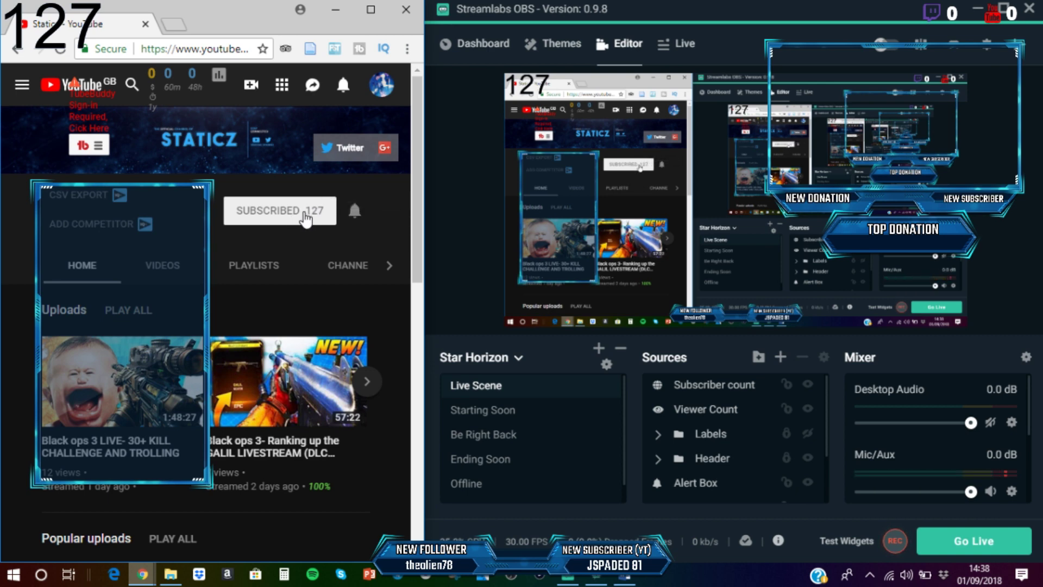
{"action": "left_click", "coordinate": [306, 215]}
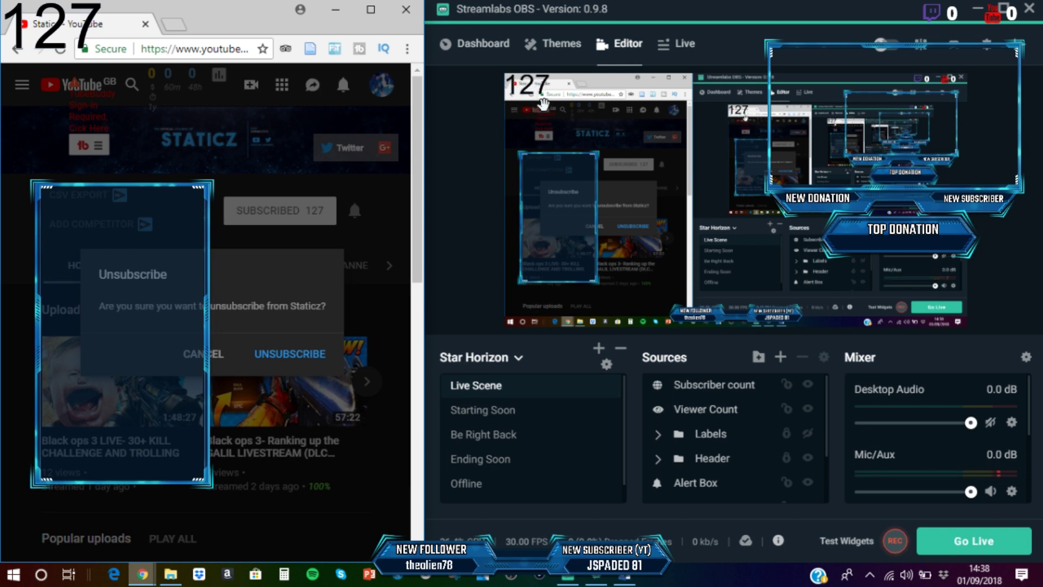
{"action": "left_click", "coordinate": [304, 355]}
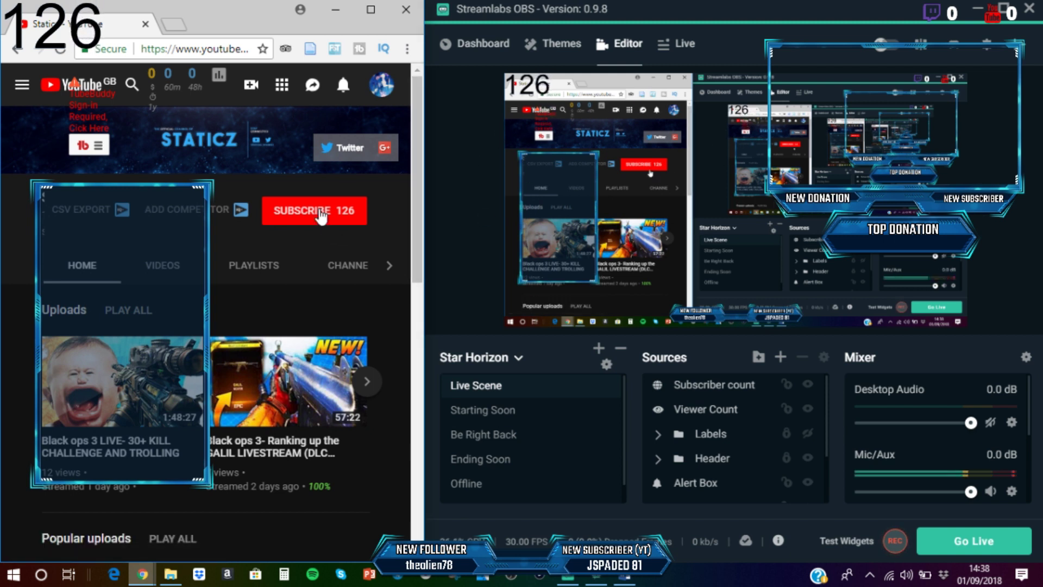
{"action": "left_click", "coordinate": [322, 217]}
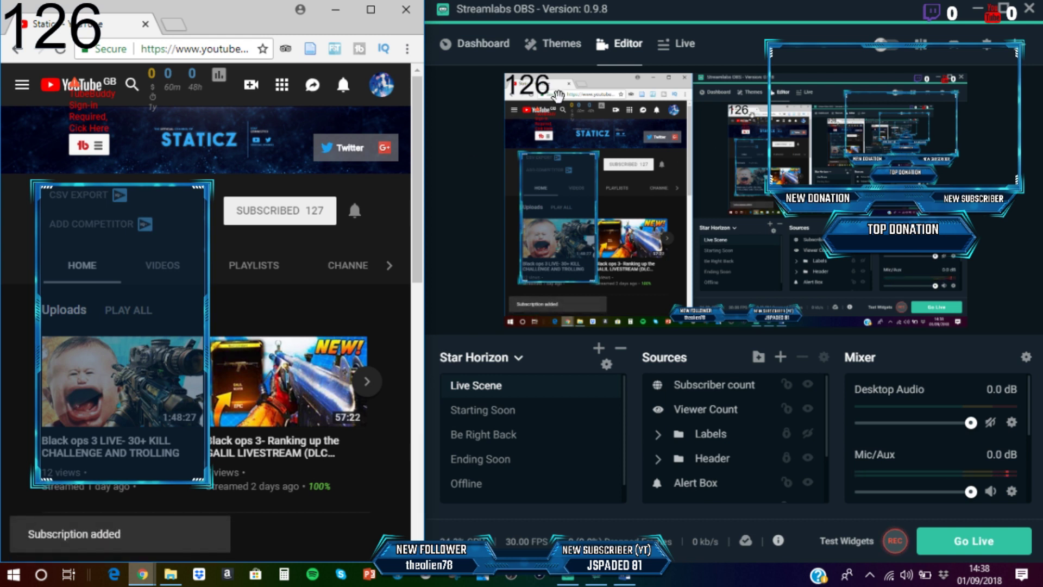